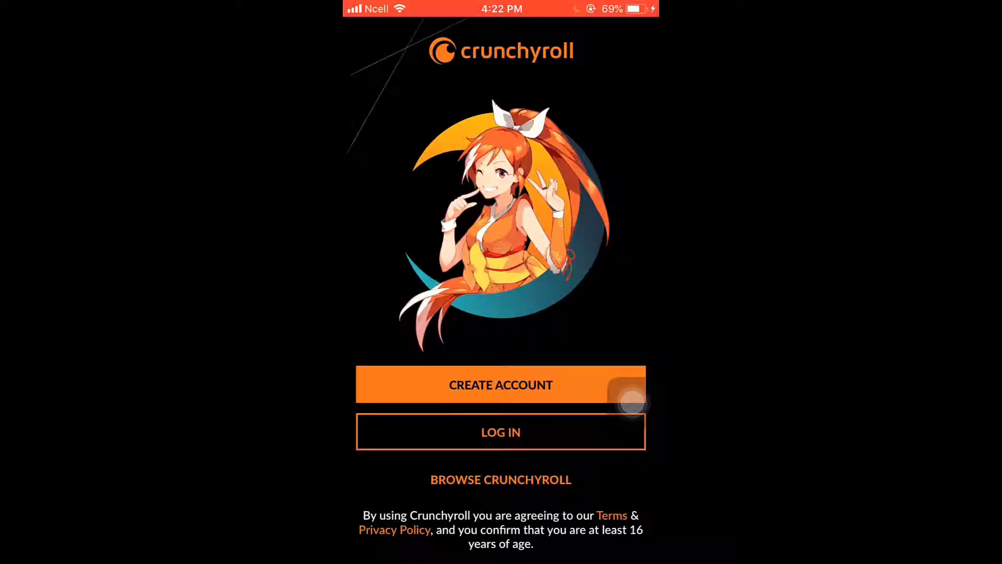
# Step: Create a Crunchyroll account using the suggested autofilled email and password
pyautogui.click(631, 401)
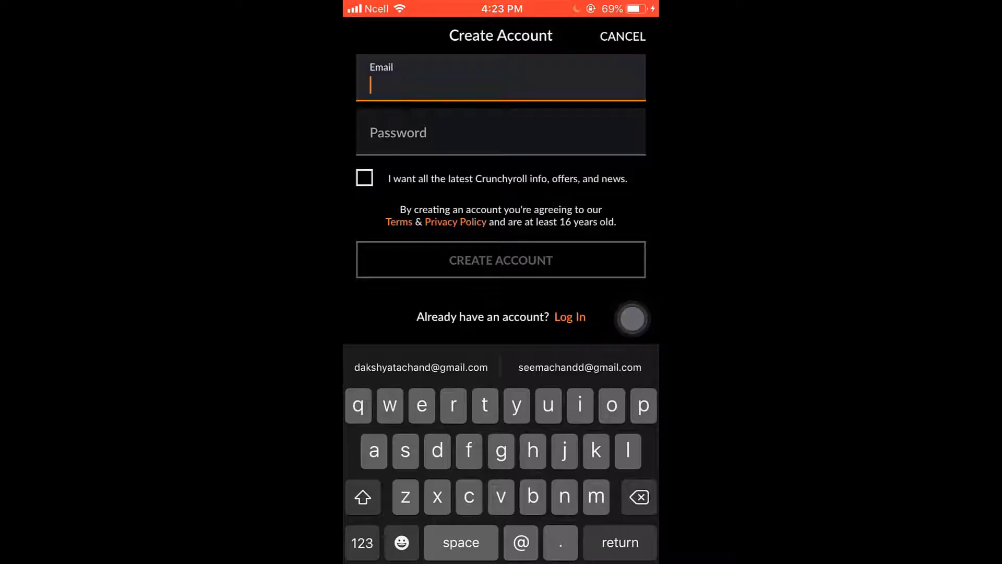
pyautogui.click(632, 359)
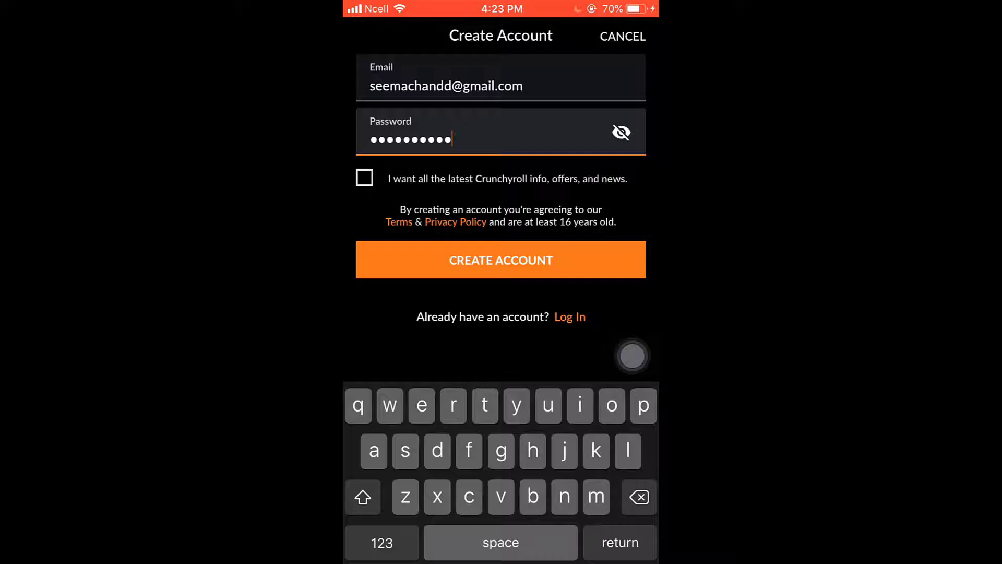
pyautogui.press('Return')
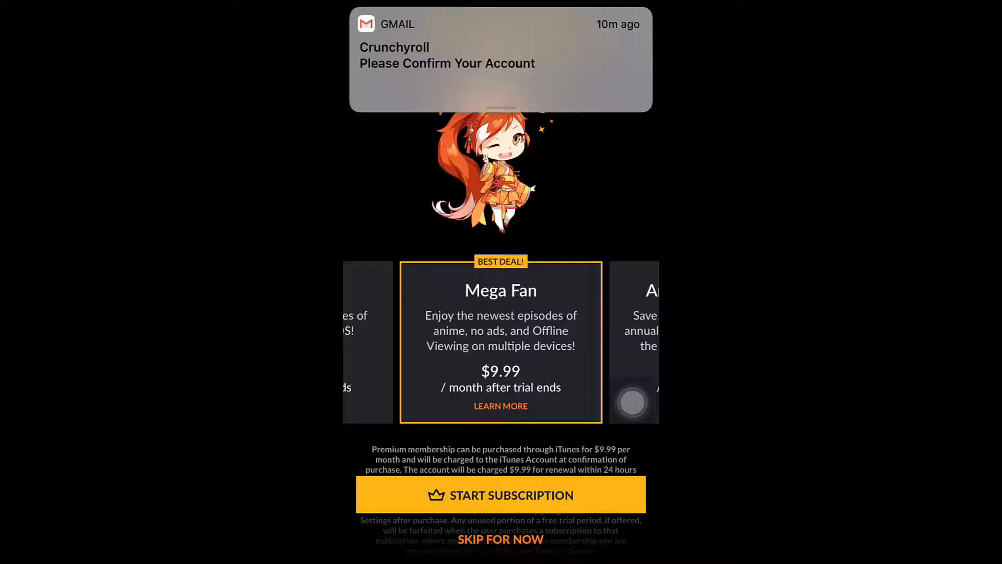
# Step: Copy the confirmation link from the Crunchyroll email in Gmail
pyautogui.click(500, 59)
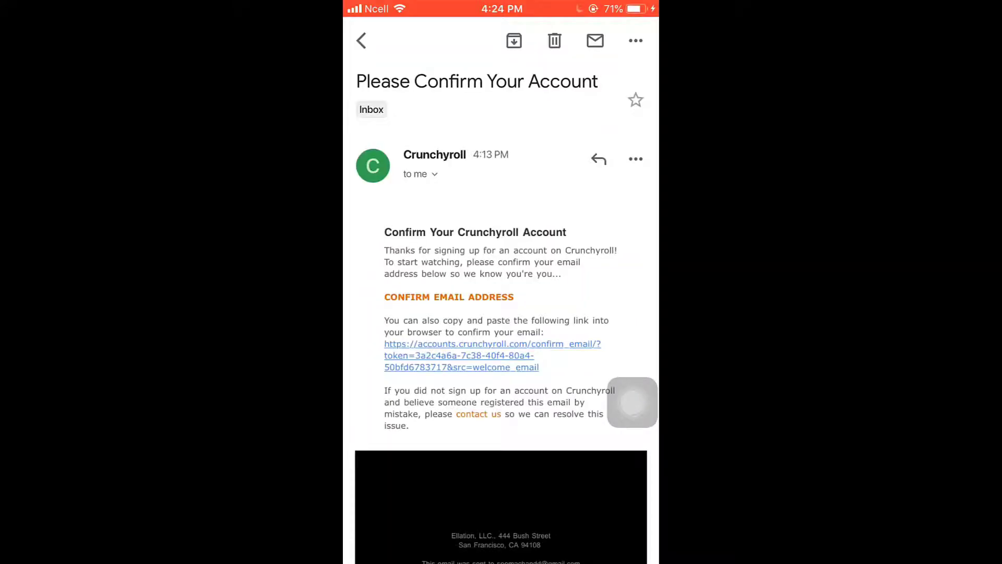
pyautogui.scroll(-1, 502, 313)
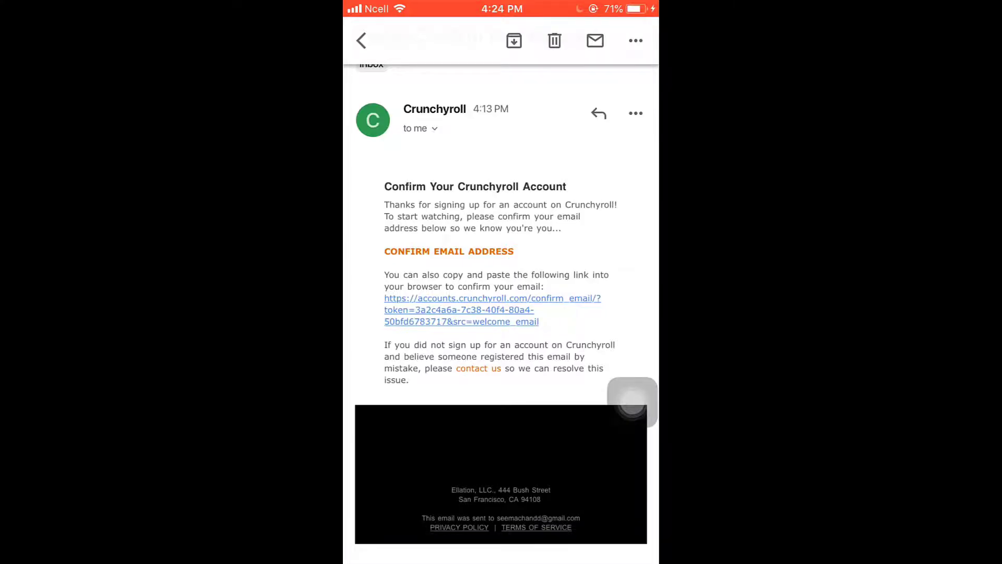
pyautogui.scroll(-1, 502, 313)
pyautogui.scroll(-2, 501, 313)
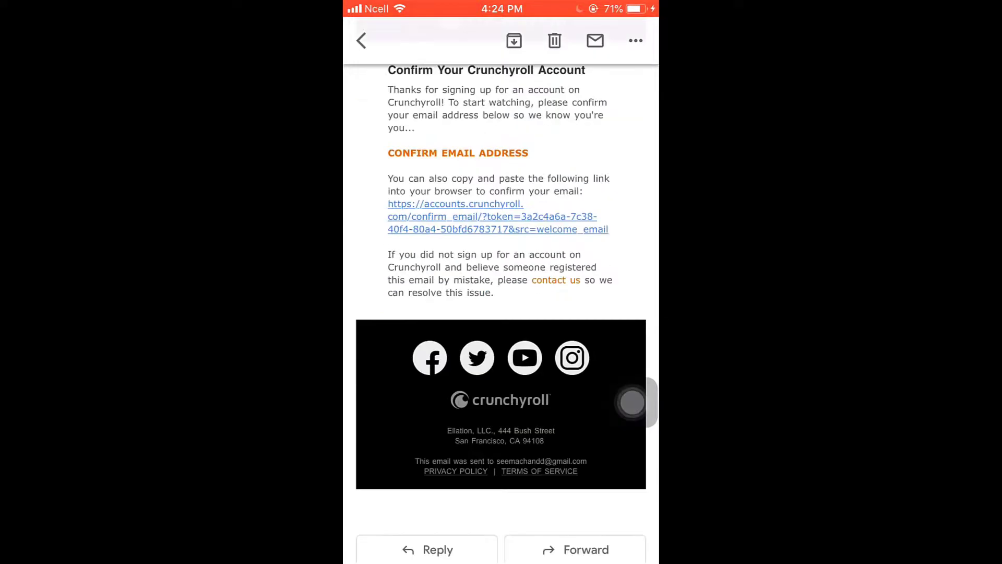
pyautogui.click(494, 200)
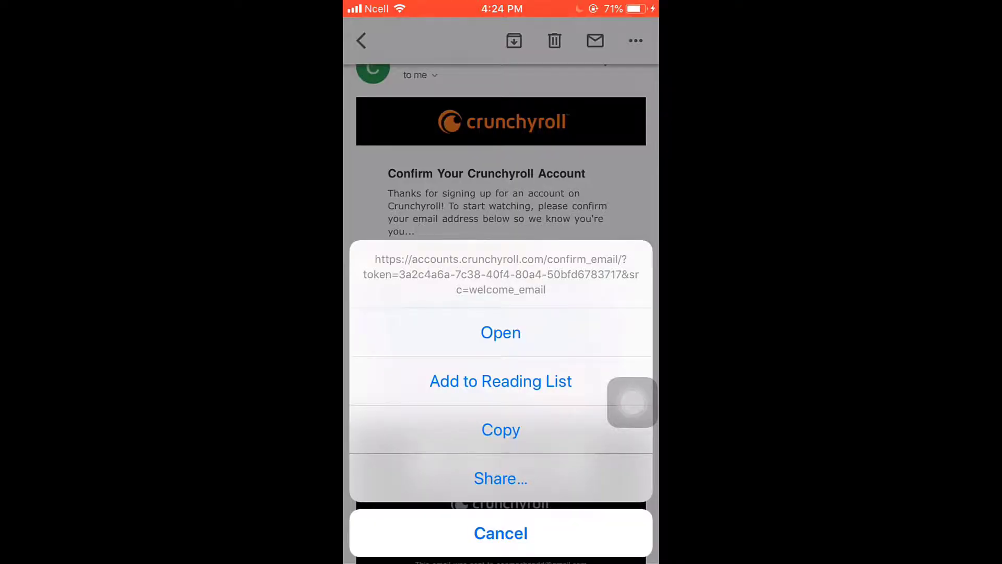
pyautogui.click(502, 532)
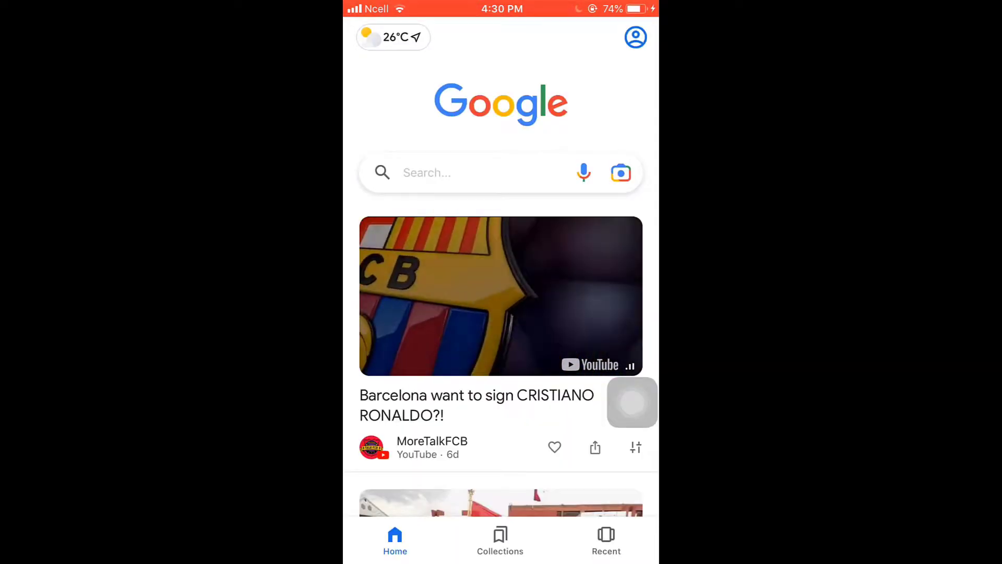
# Step: Paste the confirmation link into Google search and load it to verify the account
pyautogui.click(469, 172)
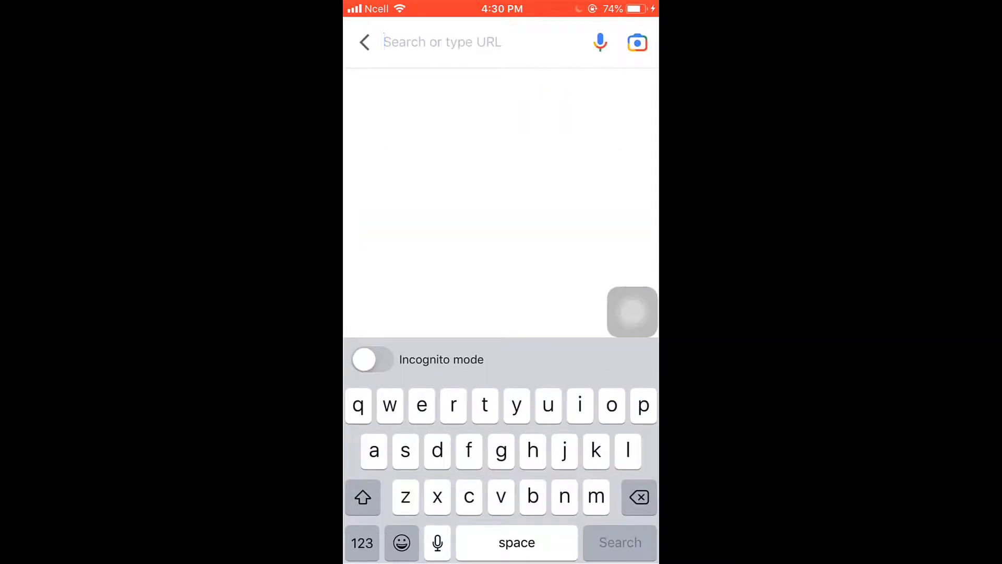
pyautogui.click(383, 42)
pyautogui.hotkey('ctrl', 'v')
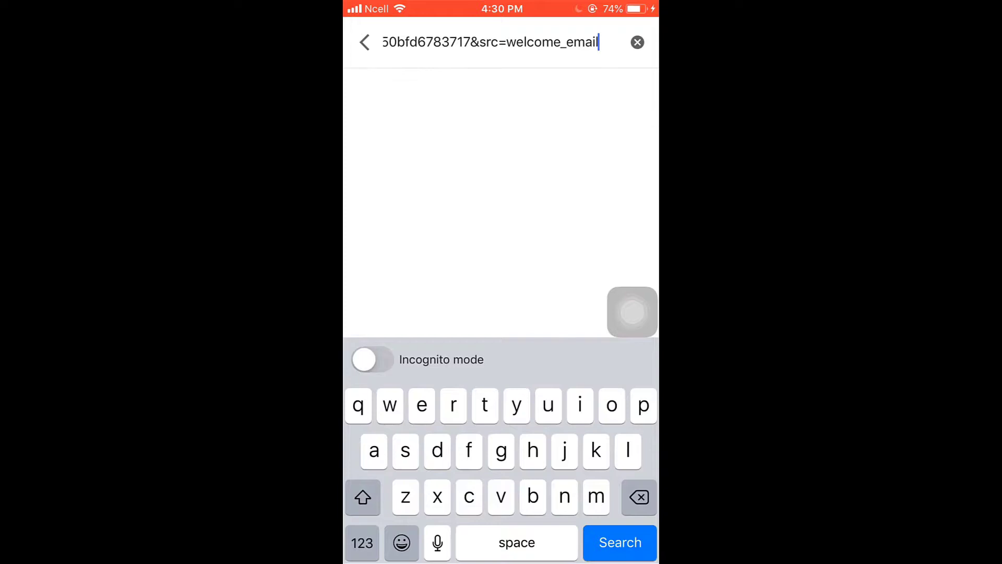
pyautogui.press('Return')
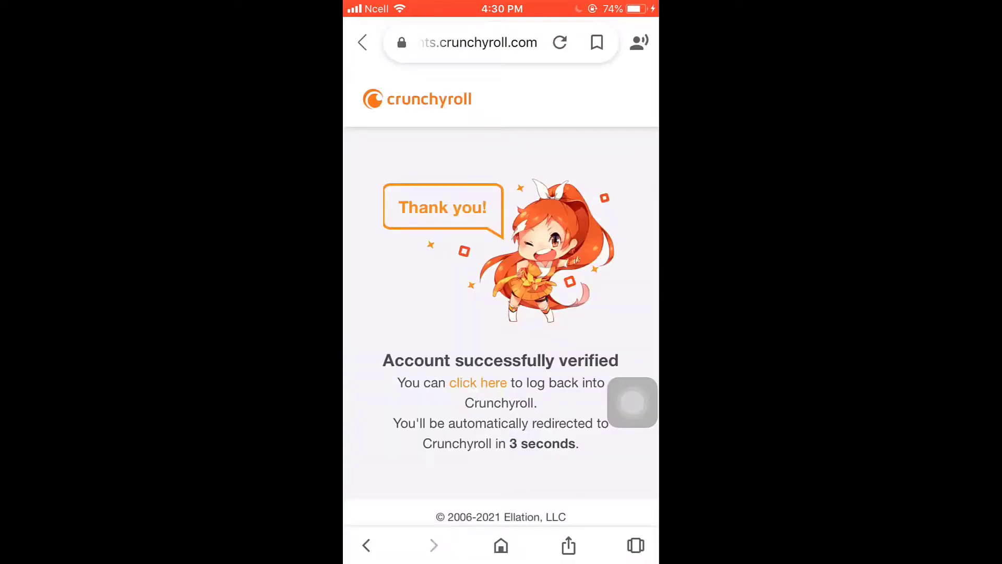
pyautogui.scroll(-1, 502, 297)
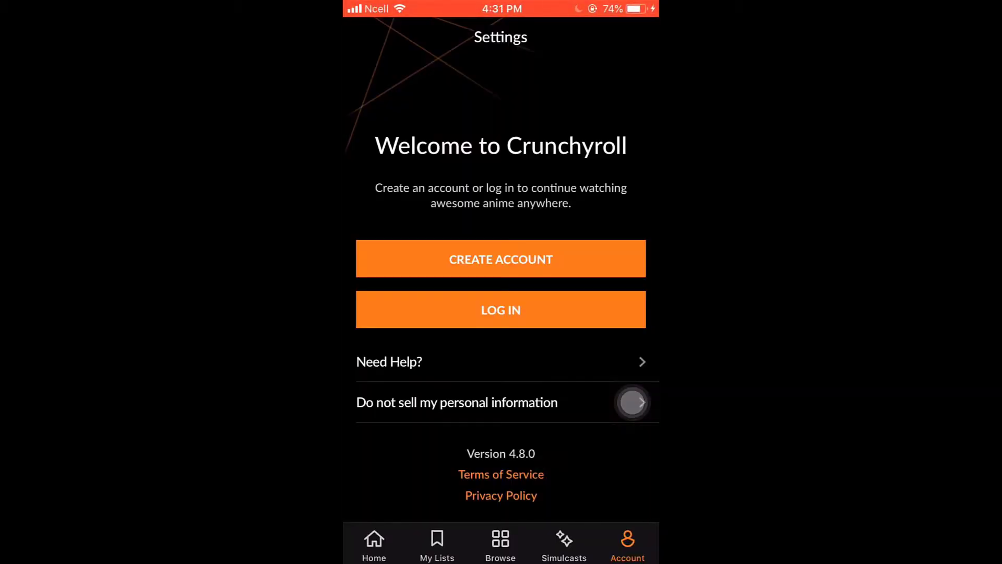
# Step: Log in with the saved credentials, then go from Home to the Account tab
pyautogui.click(500, 310)
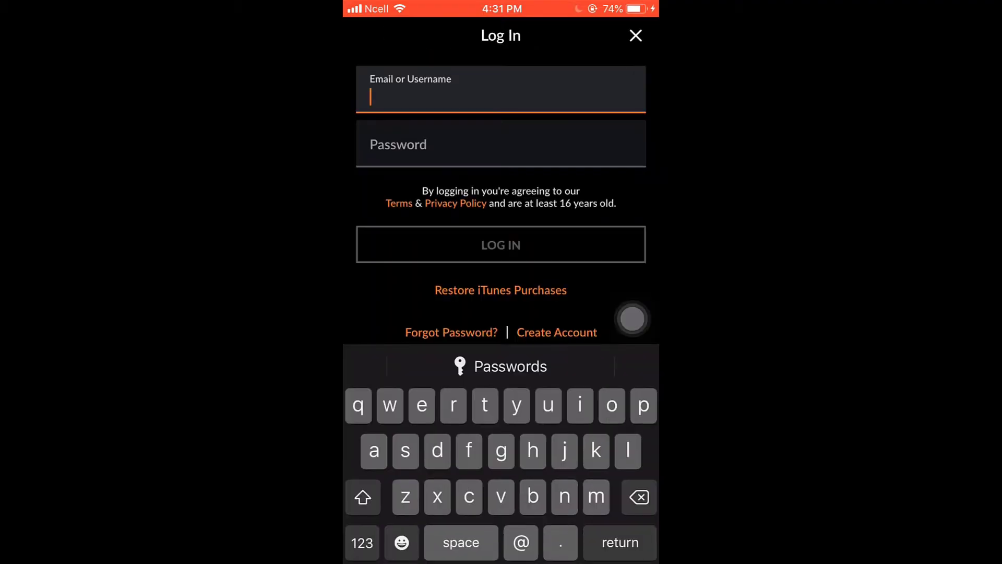
pyautogui.write('seem')
pyautogui.scroll(-5, 501, 314)
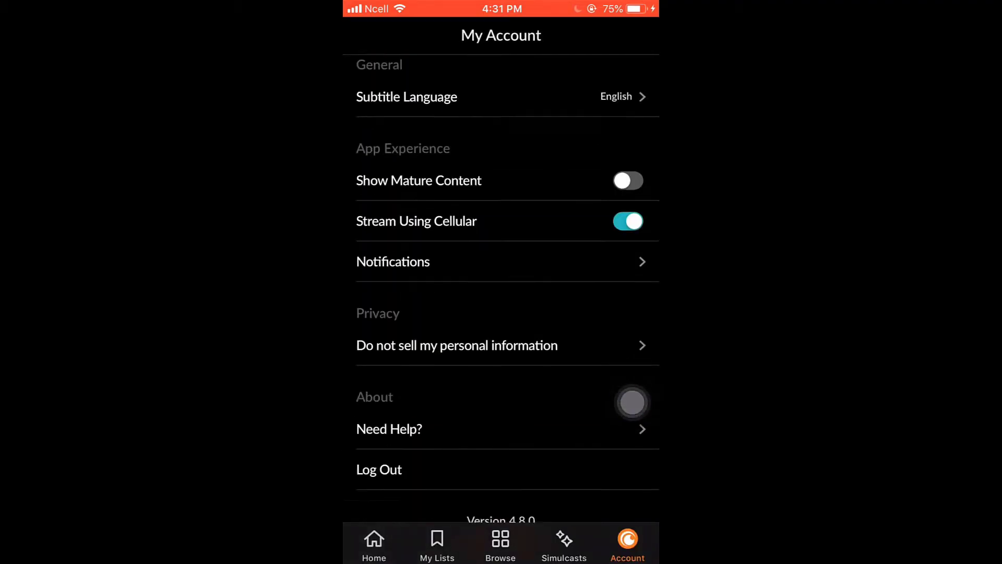
pyautogui.click(374, 544)
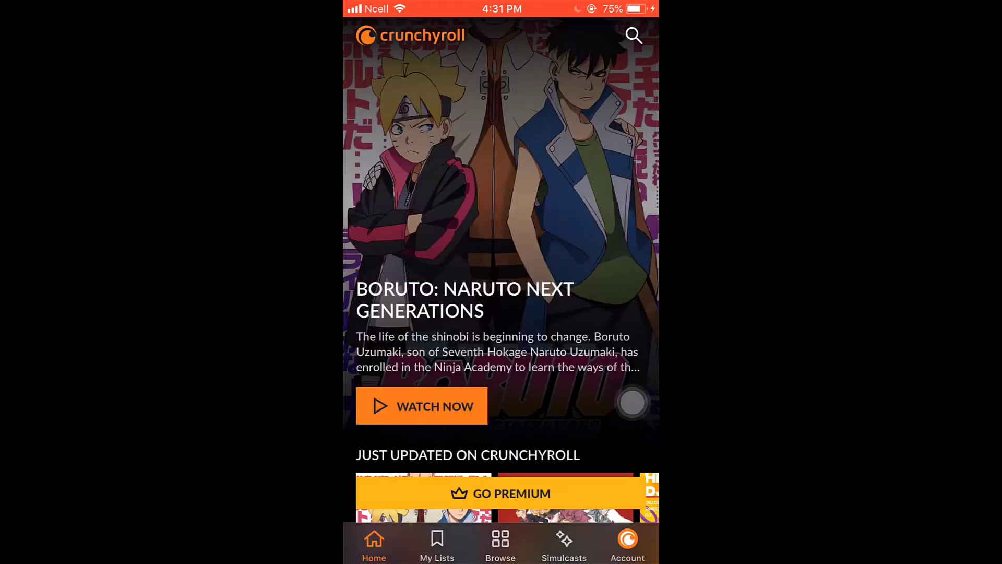
pyautogui.click(627, 544)
pyautogui.scroll(5, 501, 313)
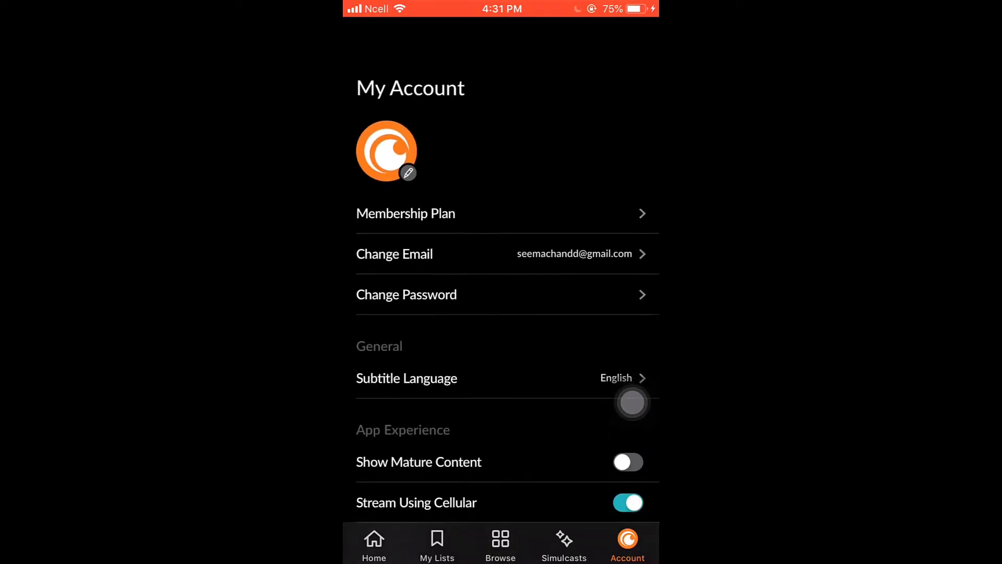